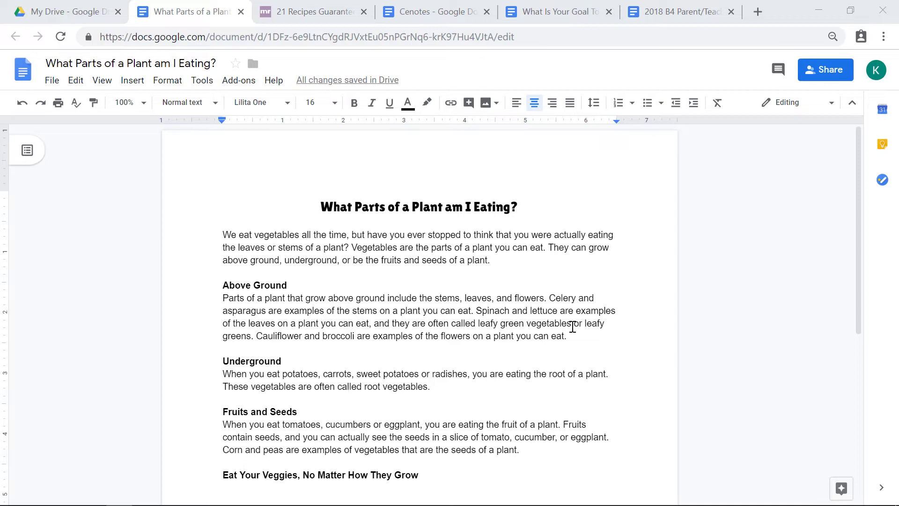
Put the cursor after the Above Ground heading and start a web image search.
click(618, 312)
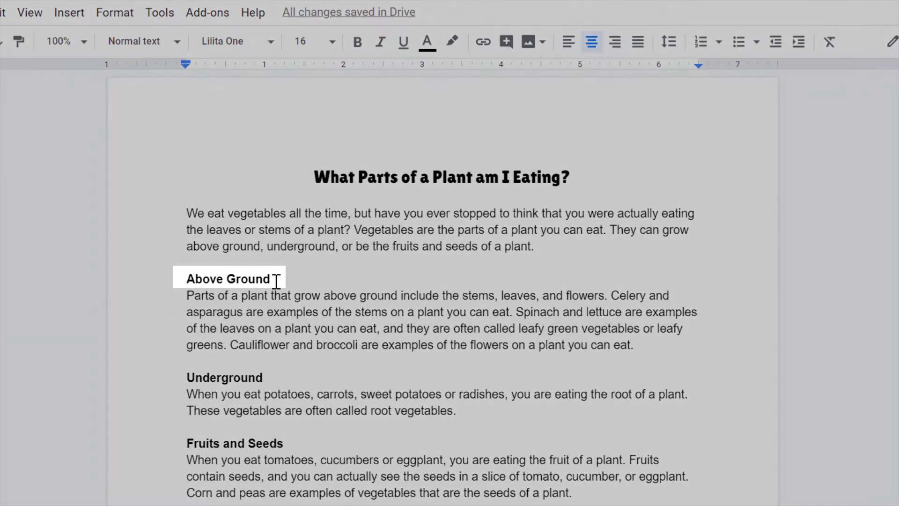
click(277, 283)
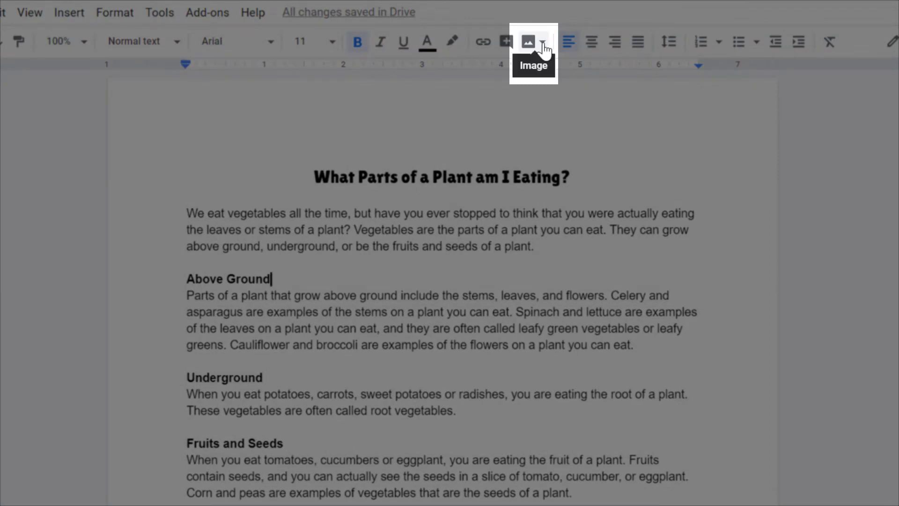
click(543, 45)
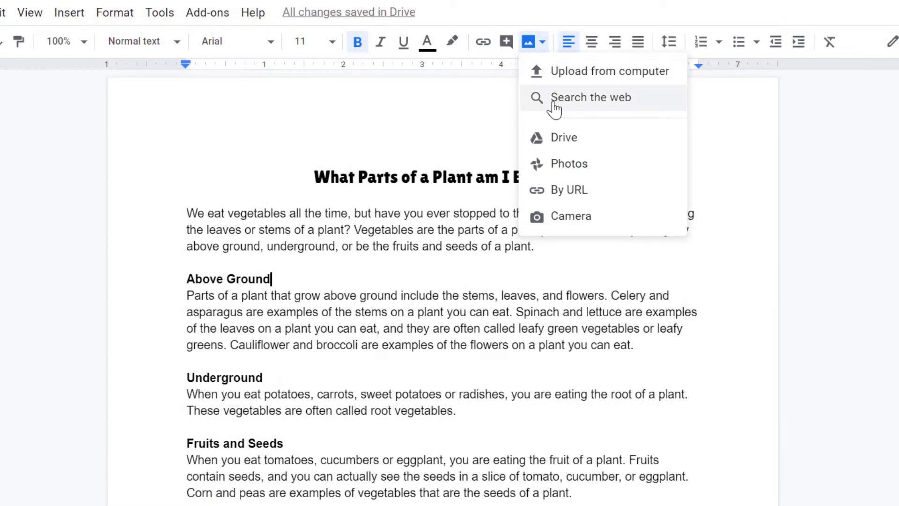
click(554, 106)
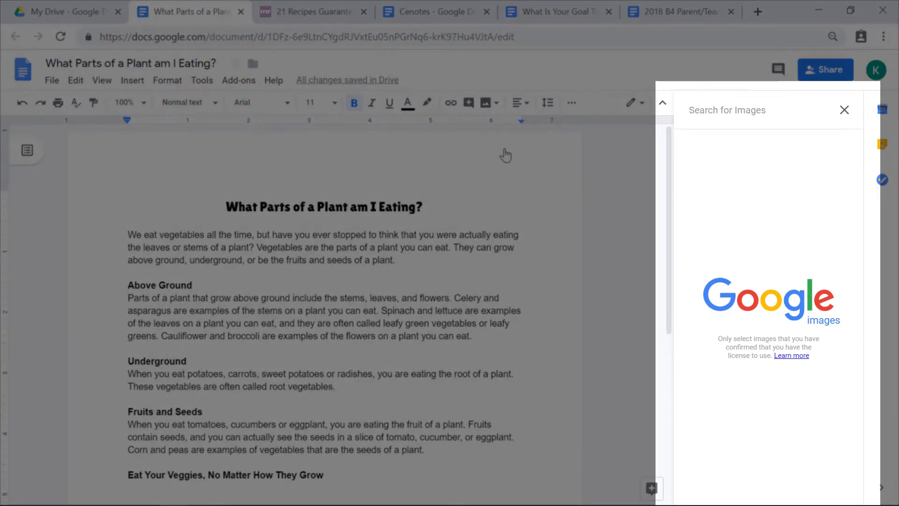
Search web images for 'asparagus crop' and scroll through the results.
text(asp)
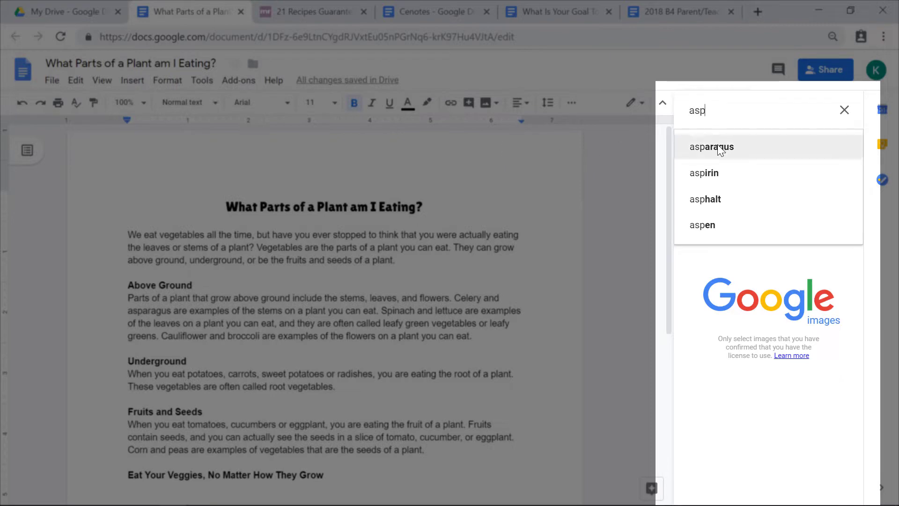
click(719, 148)
click(738, 117)
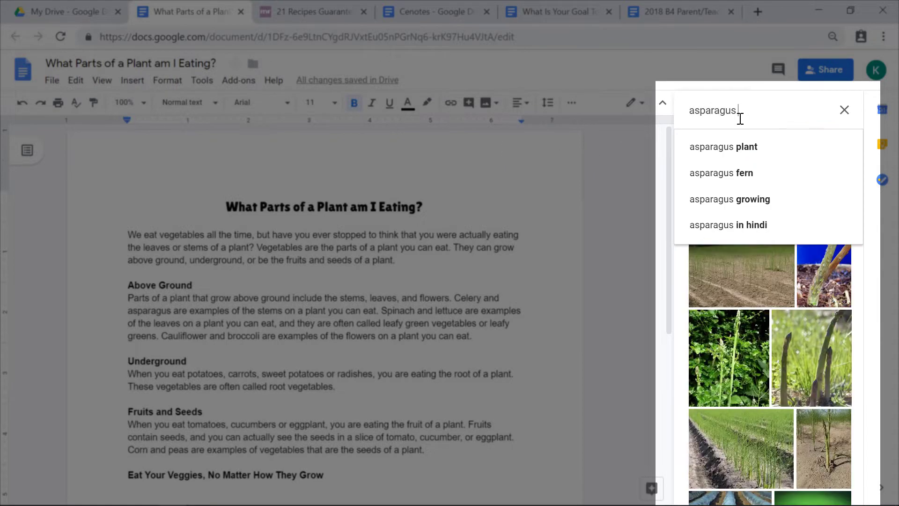
text(crop)
key(Return)
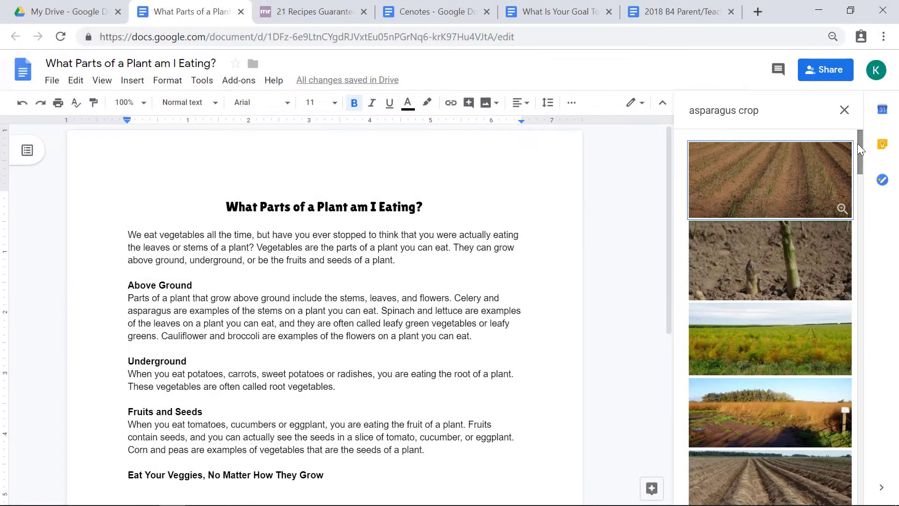
drag(857, 143, 853, 206)
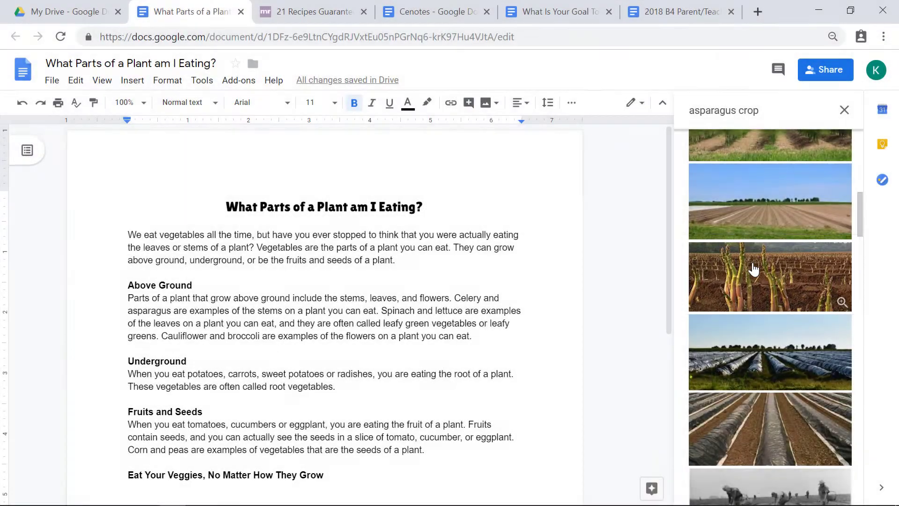
Insert the asparagus photo, shrink it, set Wrap text, and move it right of the Above Ground paragraph.
click(753, 269)
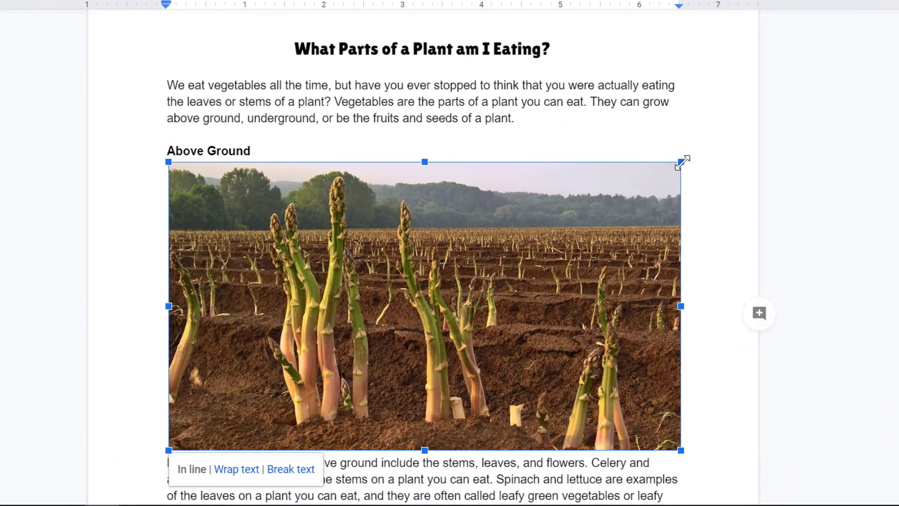
drag(681, 162, 347, 355)
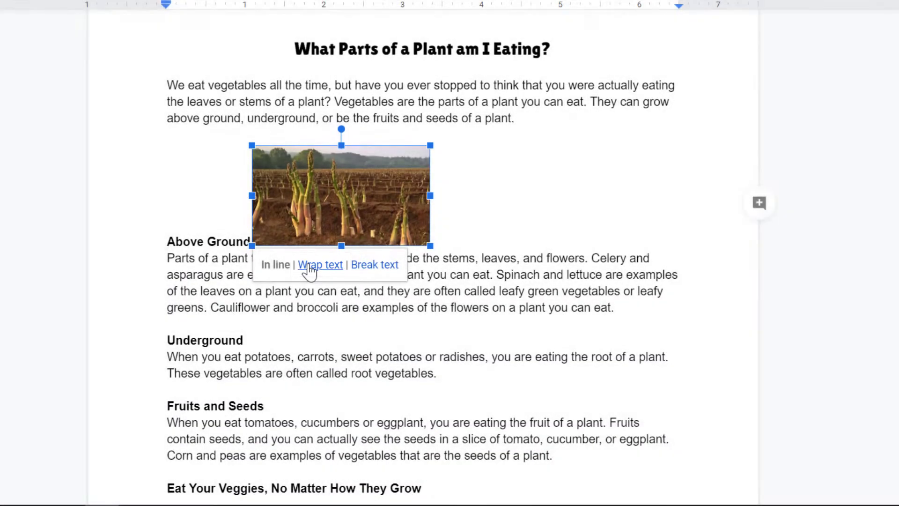
click(309, 267)
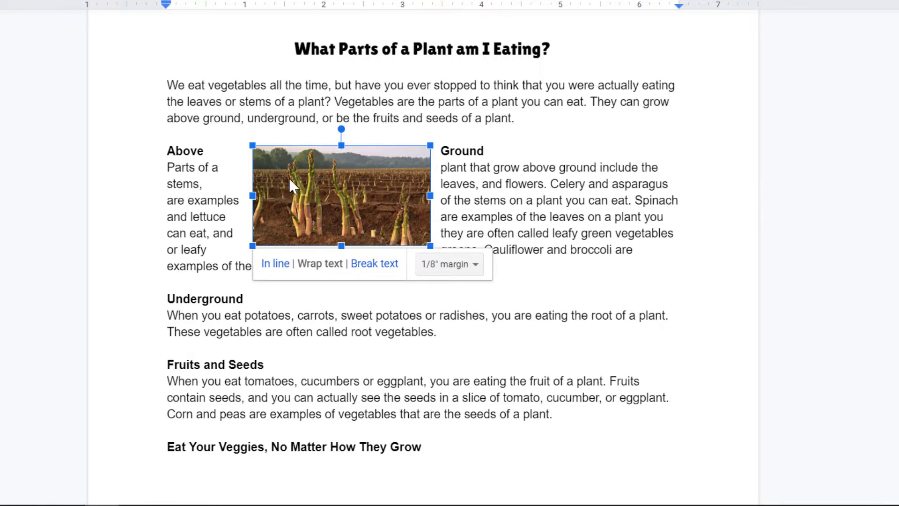
drag(290, 181, 546, 189)
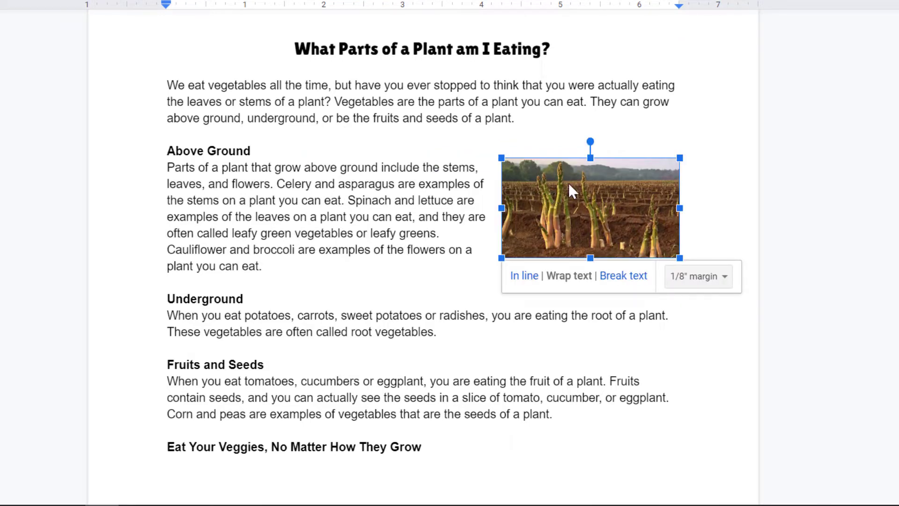
click(792, 225)
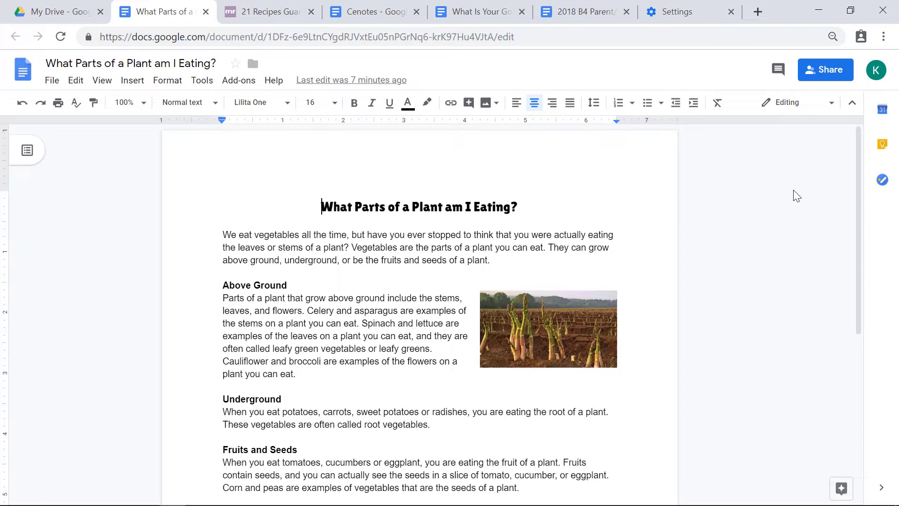
Put the cursor below the Eat Your Veggies heading and turn on Tools > Voice typing.
drag(859, 173, 864, 235)
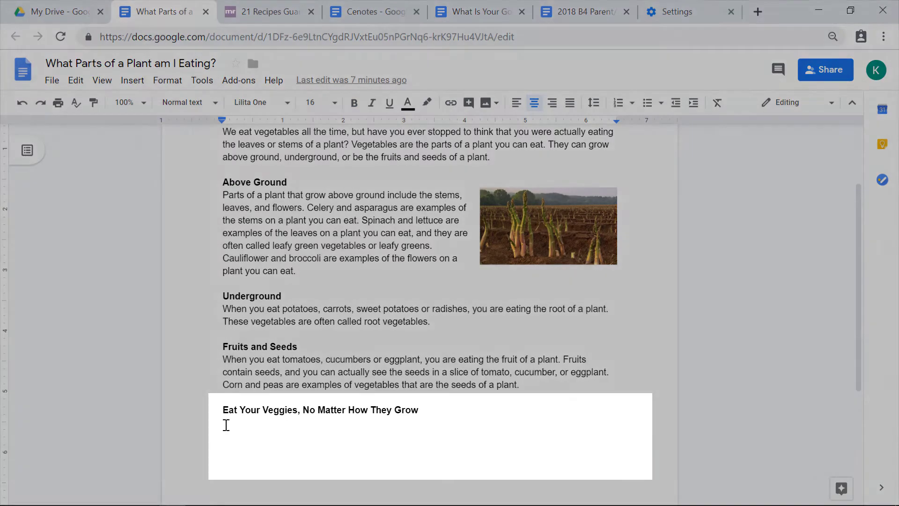
click(227, 424)
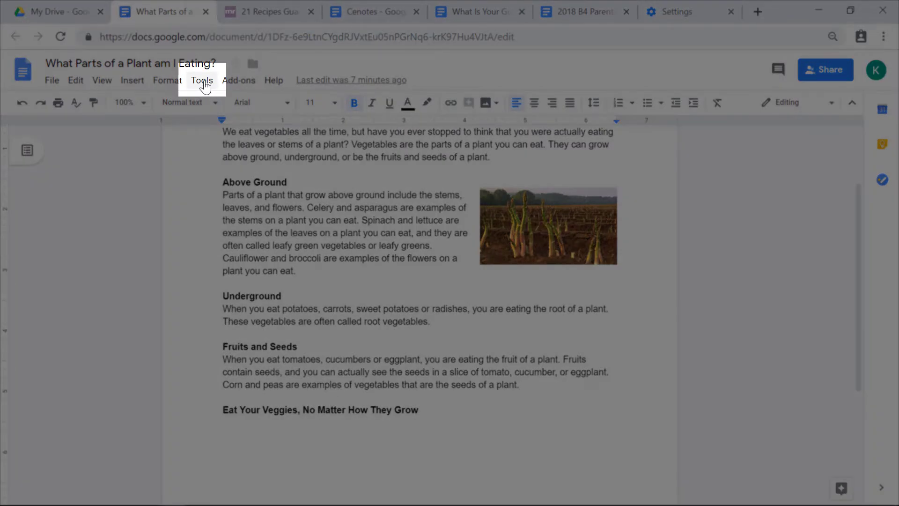
click(204, 82)
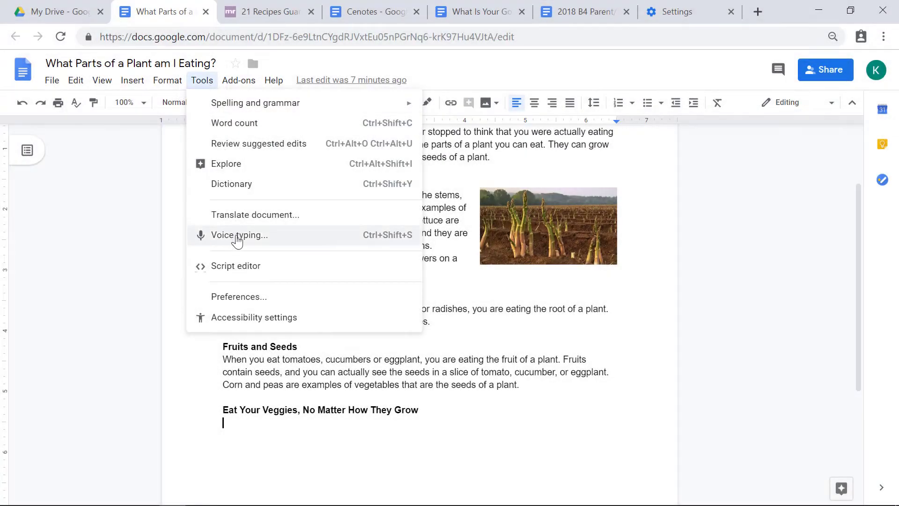
click(236, 239)
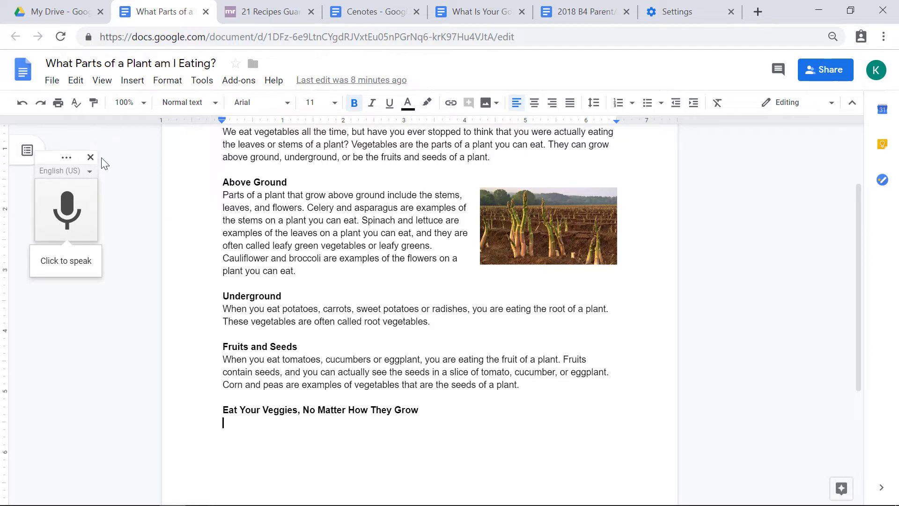
Dictate a paragraph recommending kids eat 1 1/2 to 2 cups of vegetables daily.
click(66, 213)
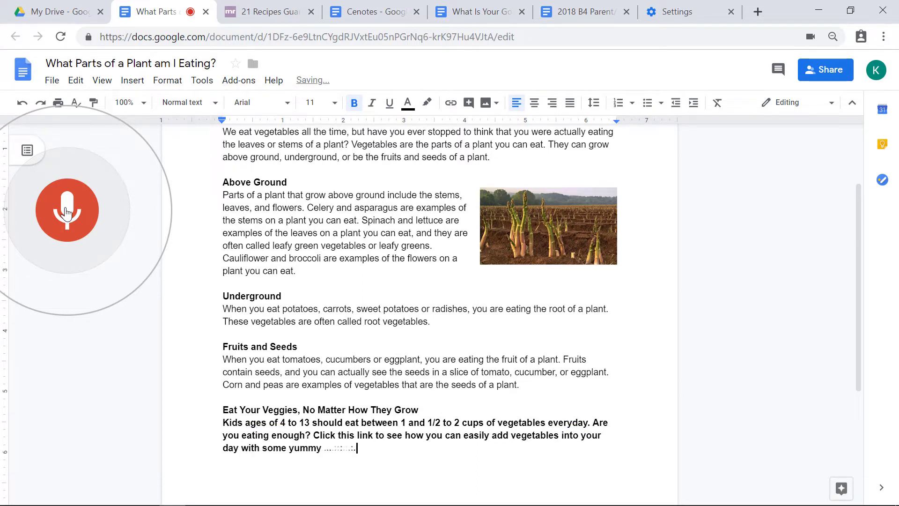
click(66, 213)
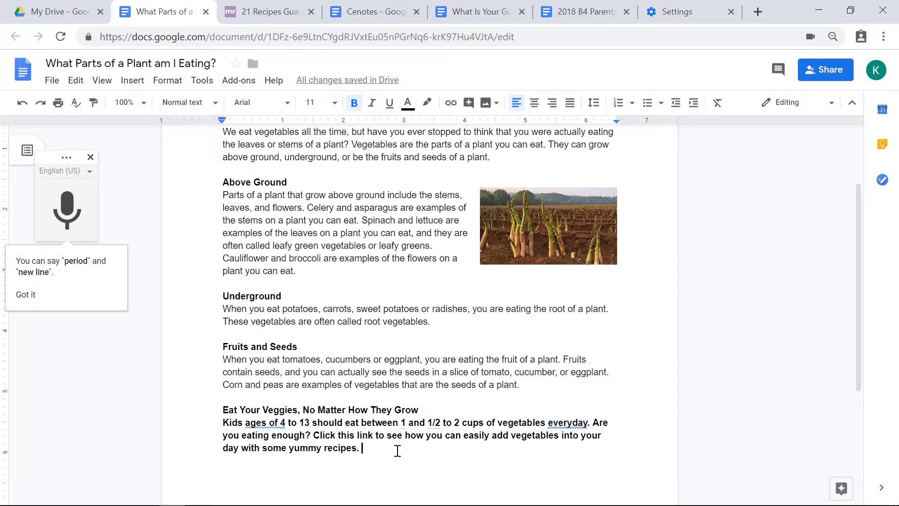
Remove bold from the dictated Kids ages paragraph and move to the empty last line.
drag(403, 452, 214, 427)
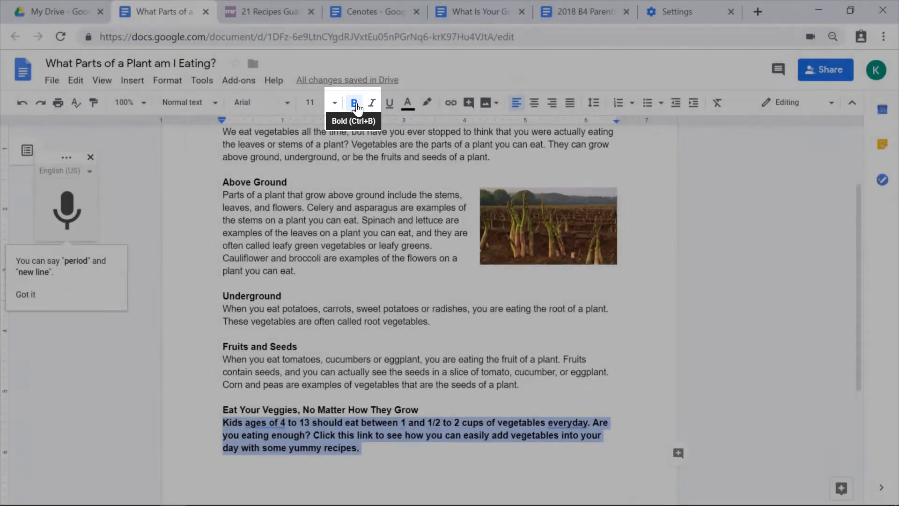
click(355, 103)
click(304, 461)
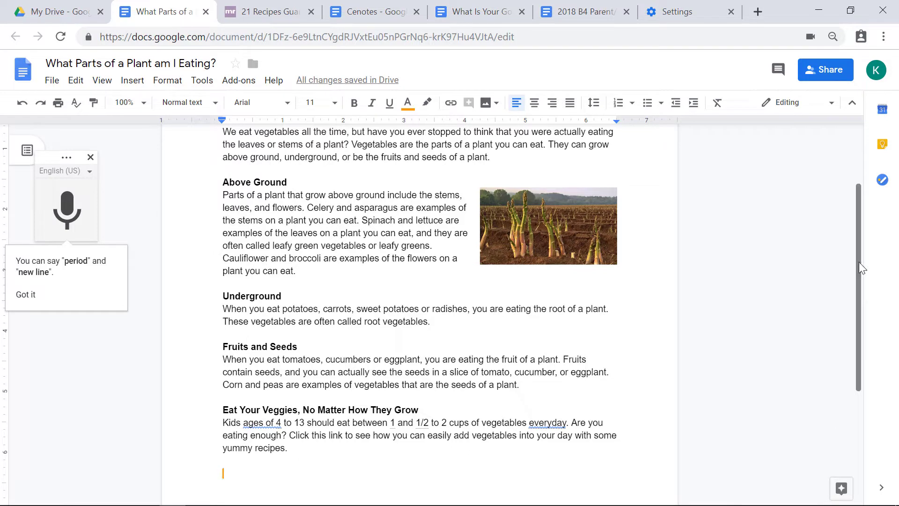
drag(859, 262, 850, 314)
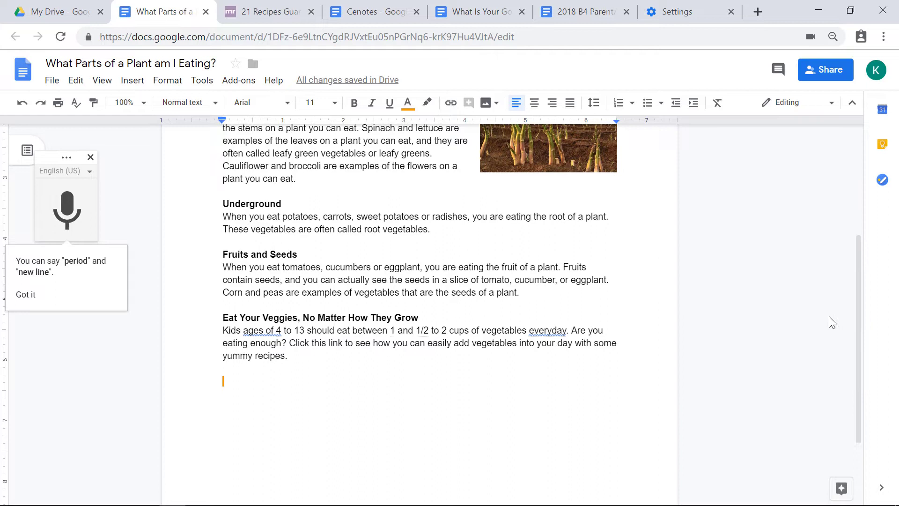
click(321, 389)
Copy the URL of the MyRecipes kids' veggie recipes page and return to the plant document.
click(271, 13)
click(275, 37)
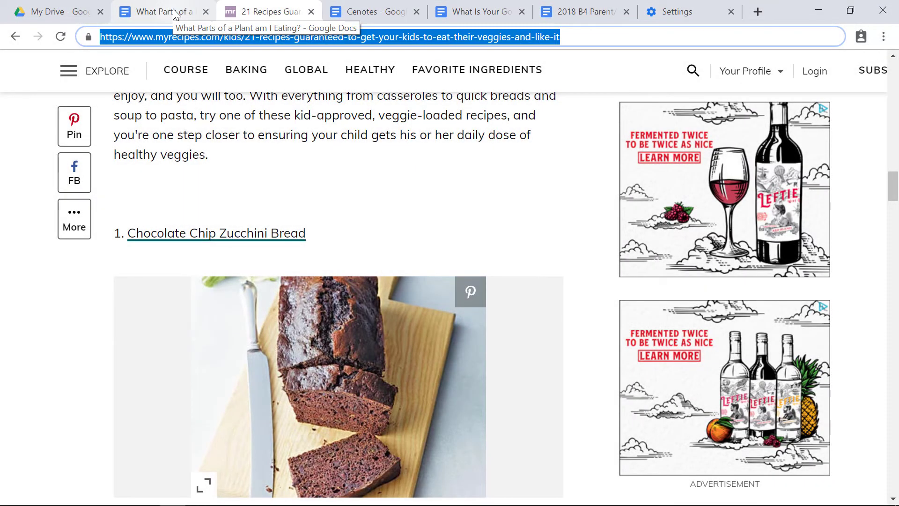
click(174, 13)
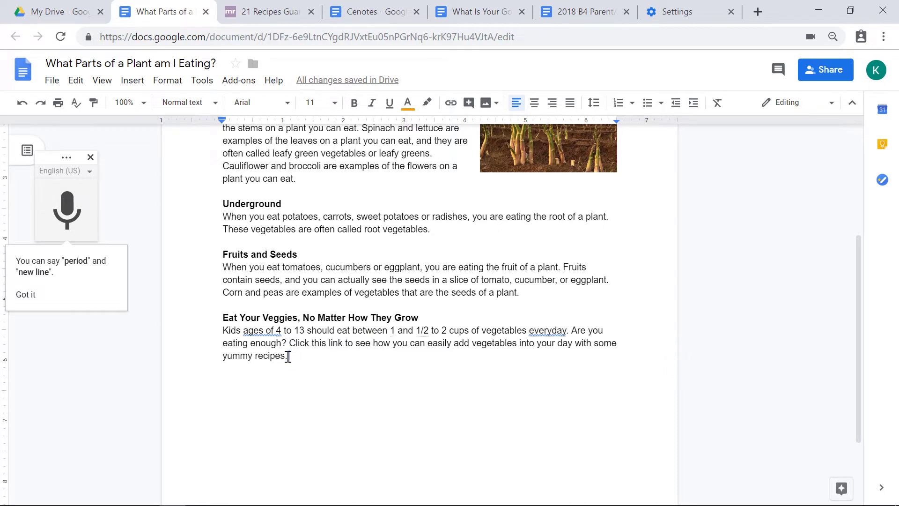
Link the 'Click this link' sentence to the copied MyRecipes page URL.
drag(284, 357, 290, 347)
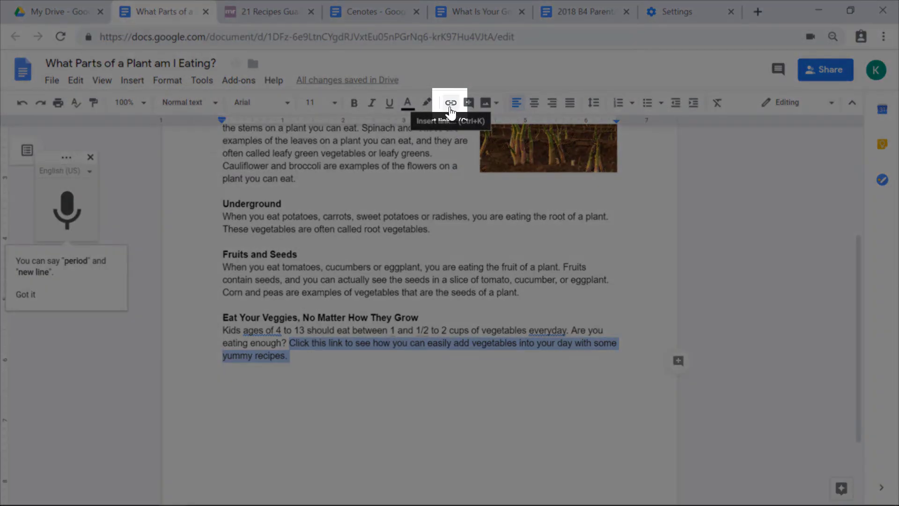
click(449, 105)
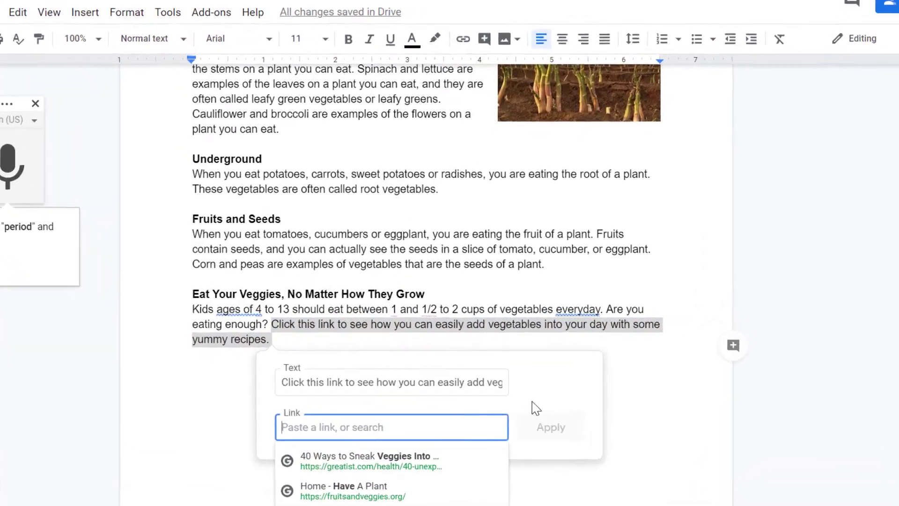
scroll(536, 408, down, 2)
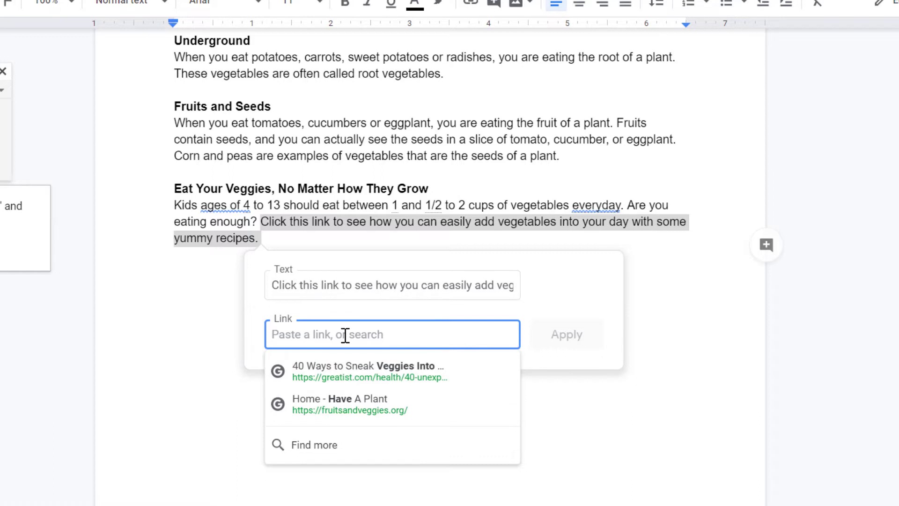
key(ctrl+v)
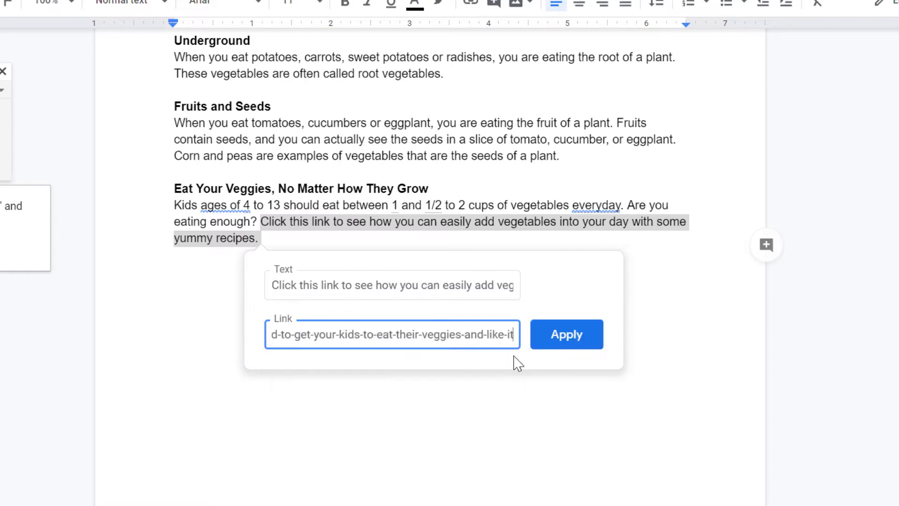
click(560, 334)
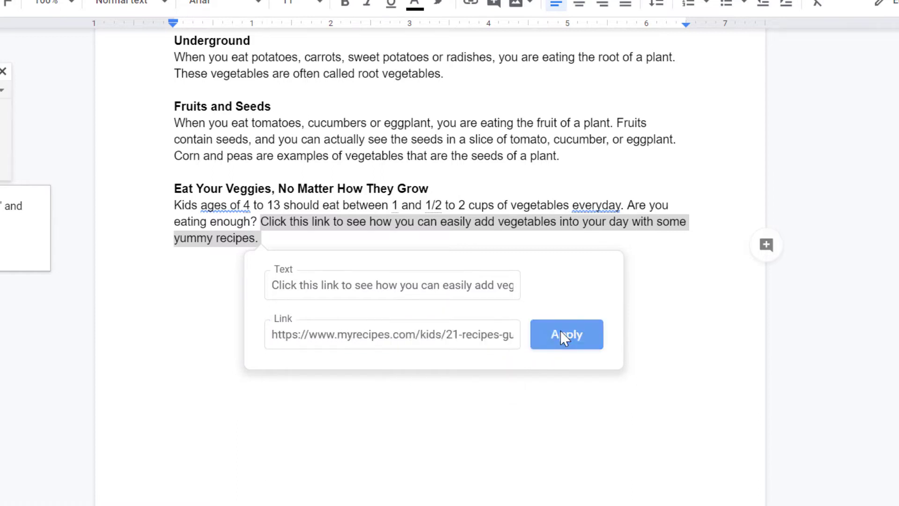
Check the new link's destination, then return to the top of the document.
click(425, 386)
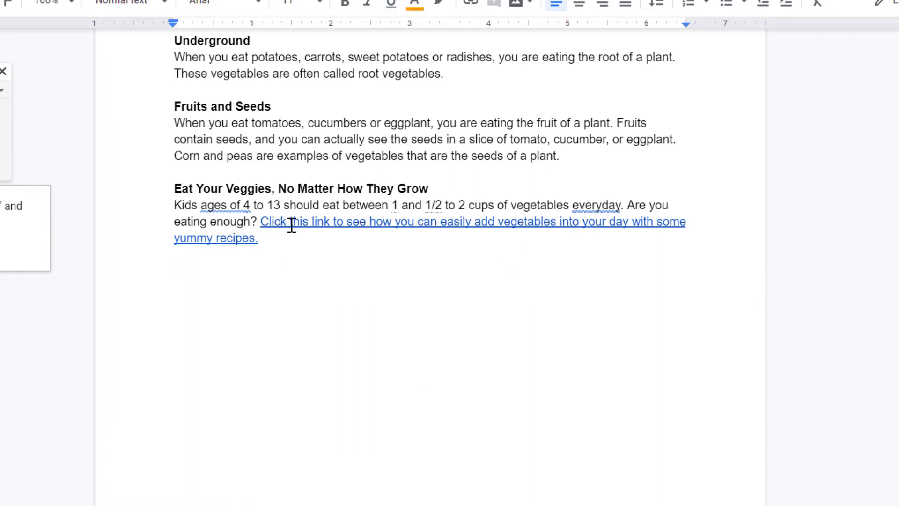
click(323, 225)
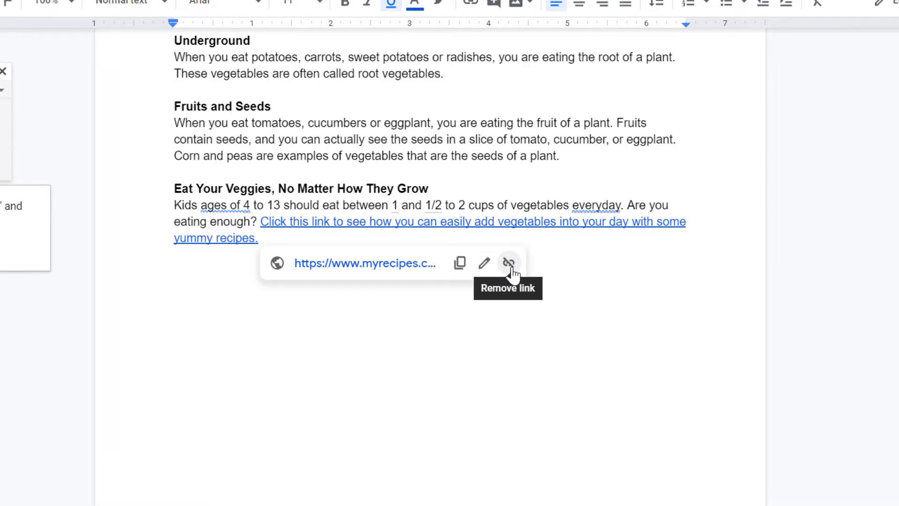
click(572, 264)
key(ctrl+Home)
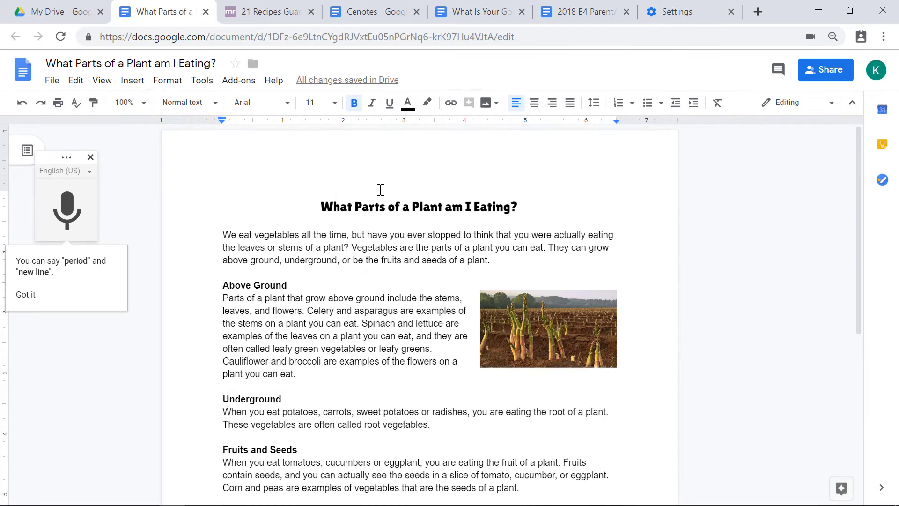
Switch to the Cenotes document and place the cursor in its text.
click(374, 17)
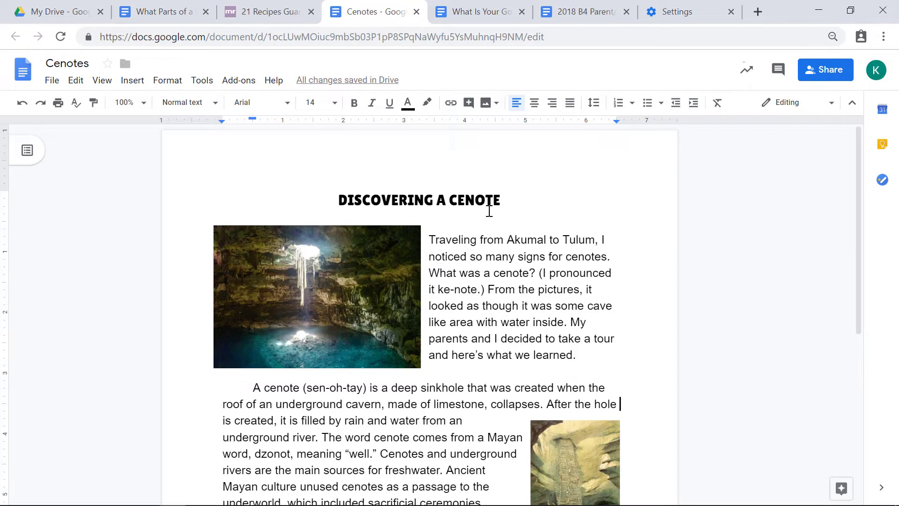
click(621, 455)
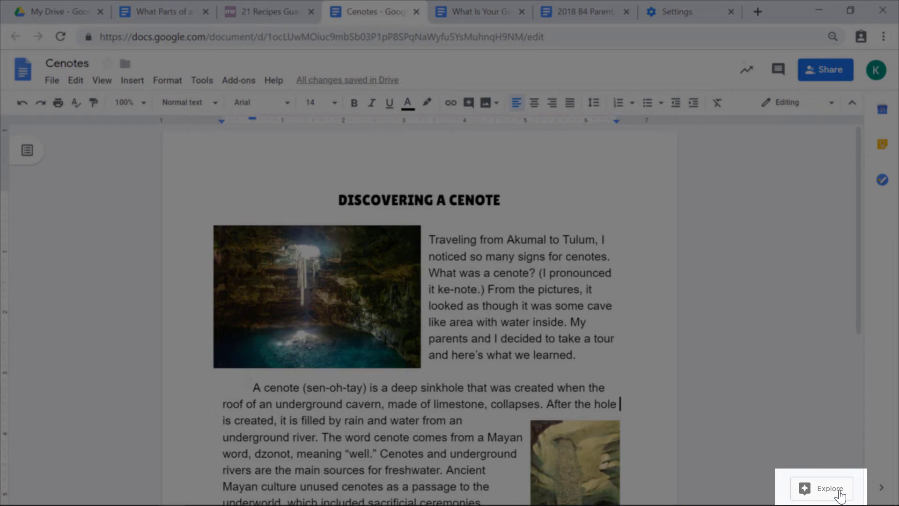
Open the Explore panel and scroll through its suggestions.
click(841, 492)
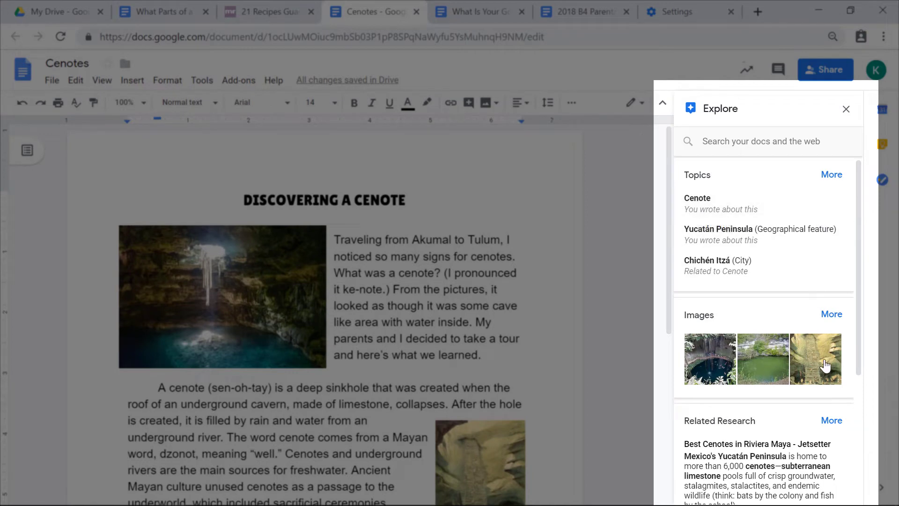
scroll(825, 364, down, 3)
scroll(824, 359, down, 1)
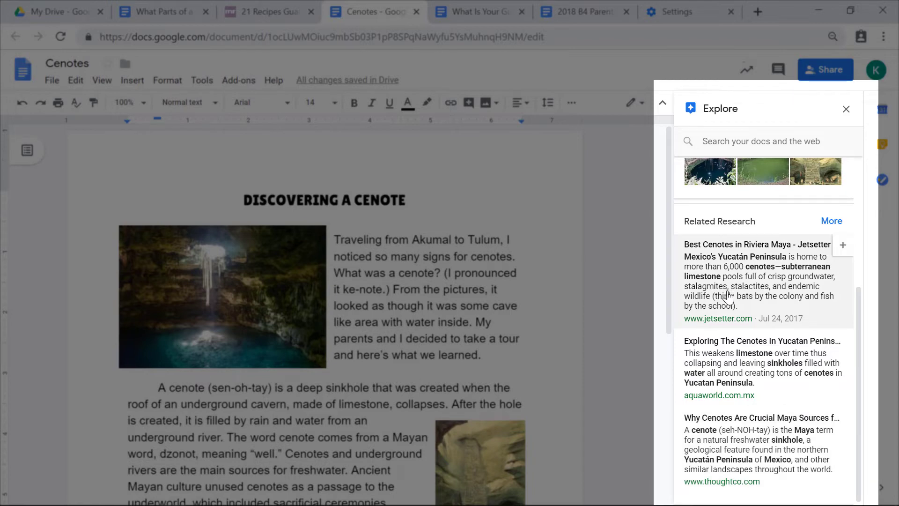
scroll(727, 296, up, 4)
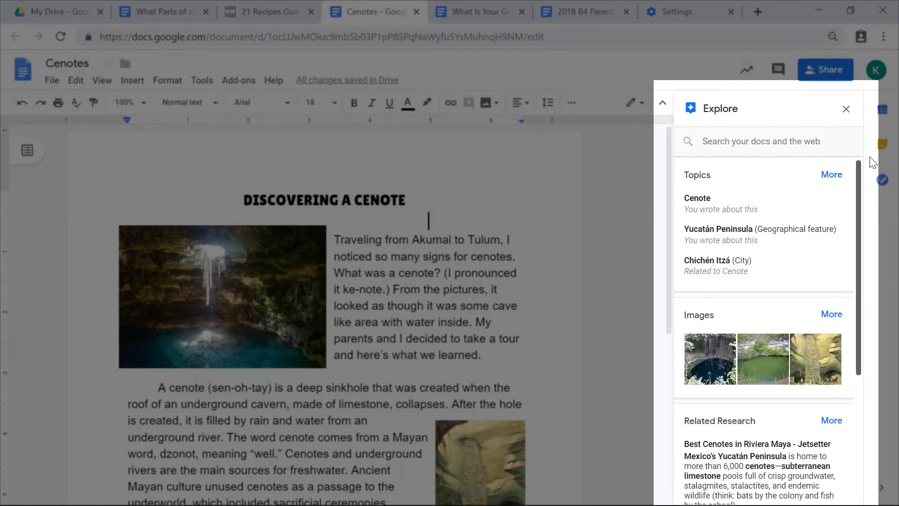
Search Explore for 'cenote information for kids'.
click(741, 142)
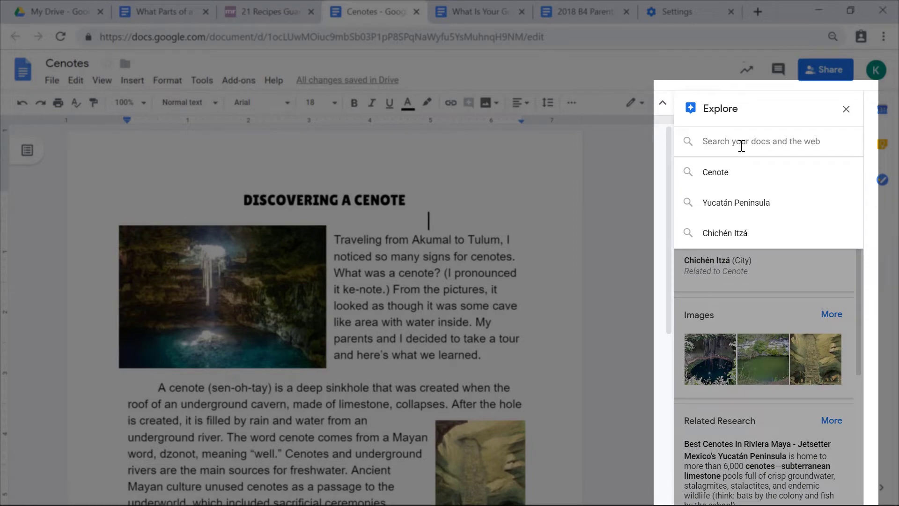
text(cen)
text(ote)
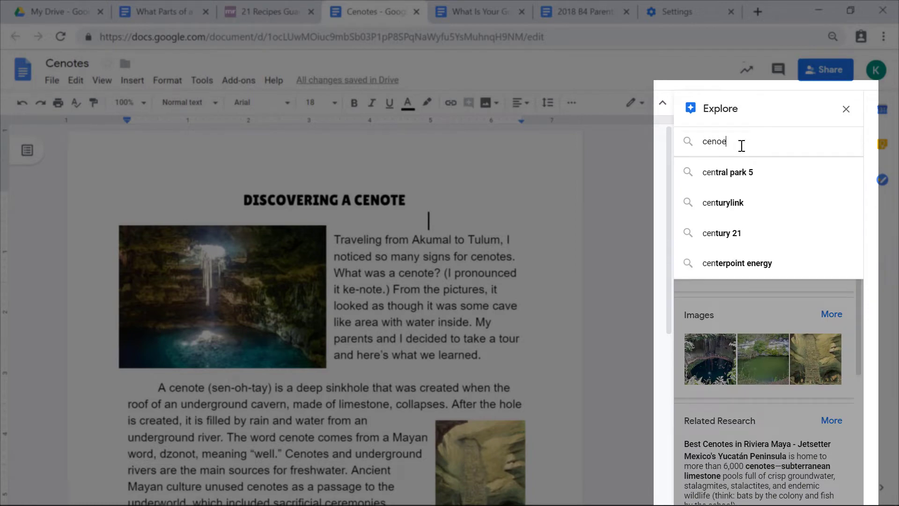
key(BackSpace)
text(te information for )
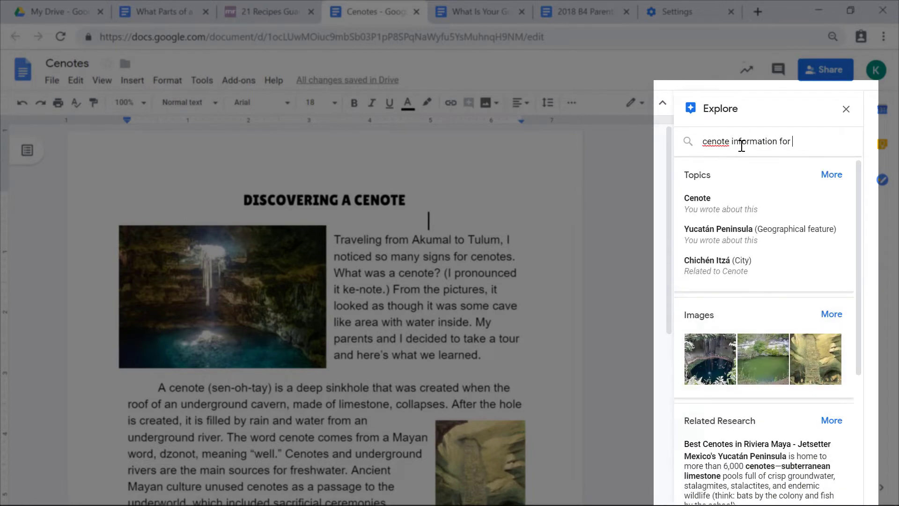
text(kids)
key(Return)
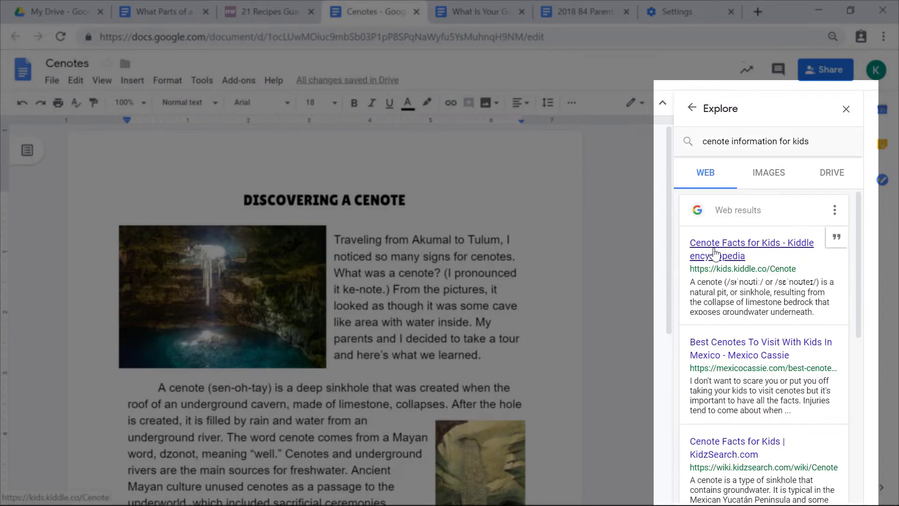
click(714, 253)
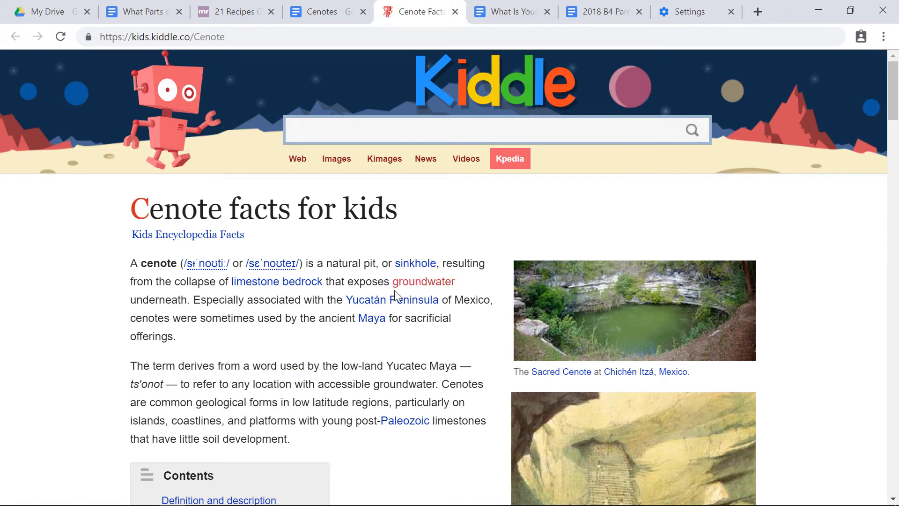
scroll(389, 302, down, 5)
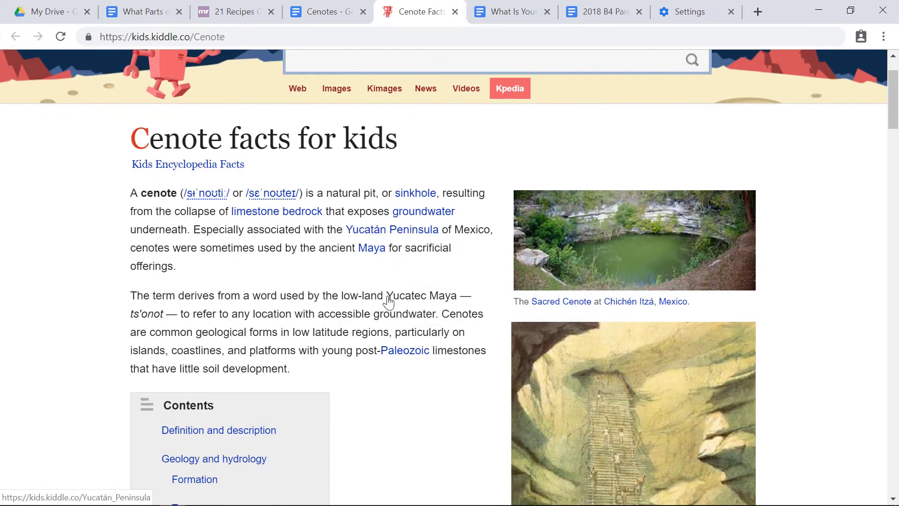
scroll(388, 302, down, 7)
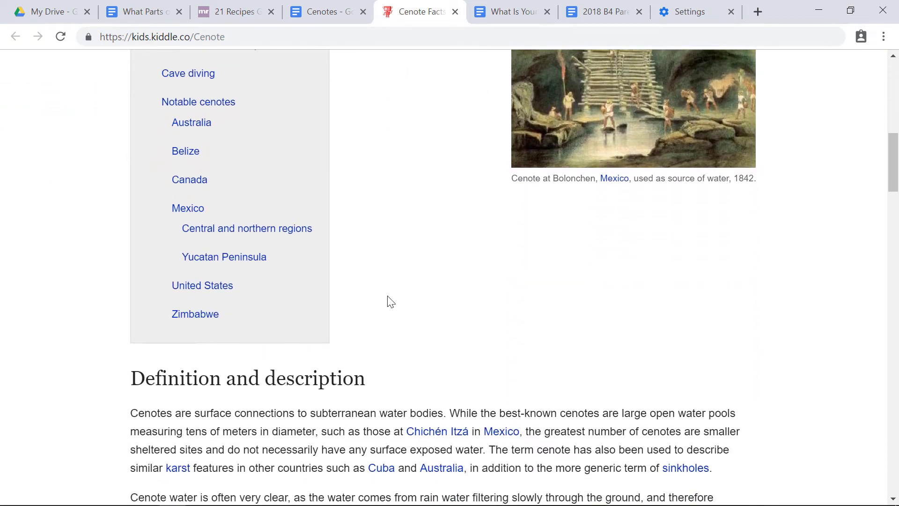
scroll(388, 301, up, 12)
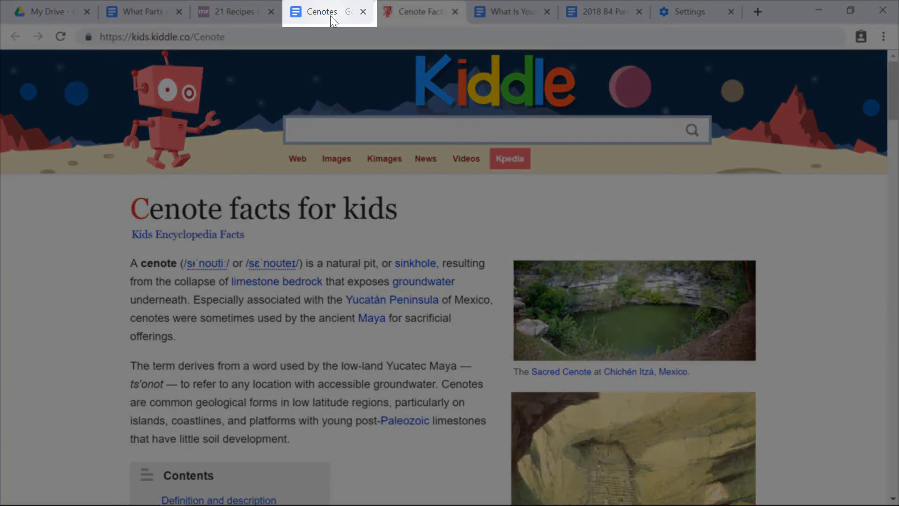
Cite the Kiddle cenote article as footnote 1 before 'A cenote' in the Cenotes document.
click(330, 16)
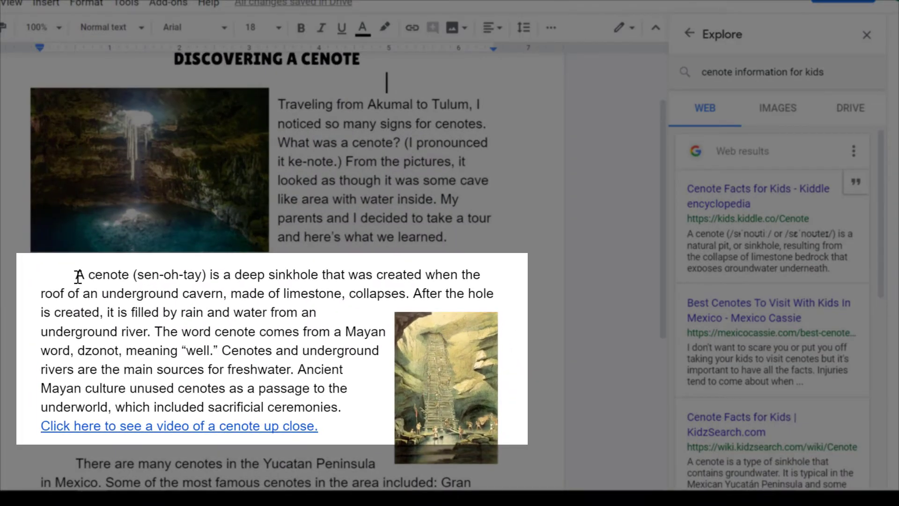
click(78, 275)
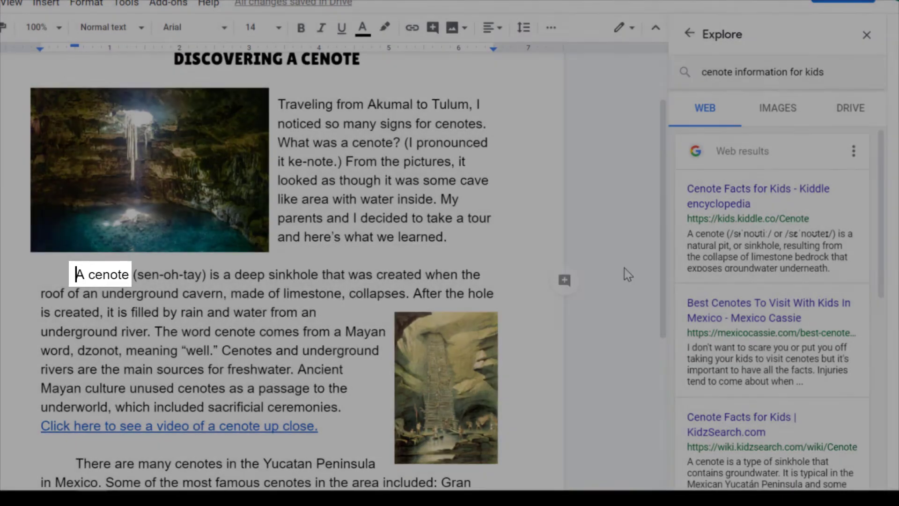
mouse_move(855, 187)
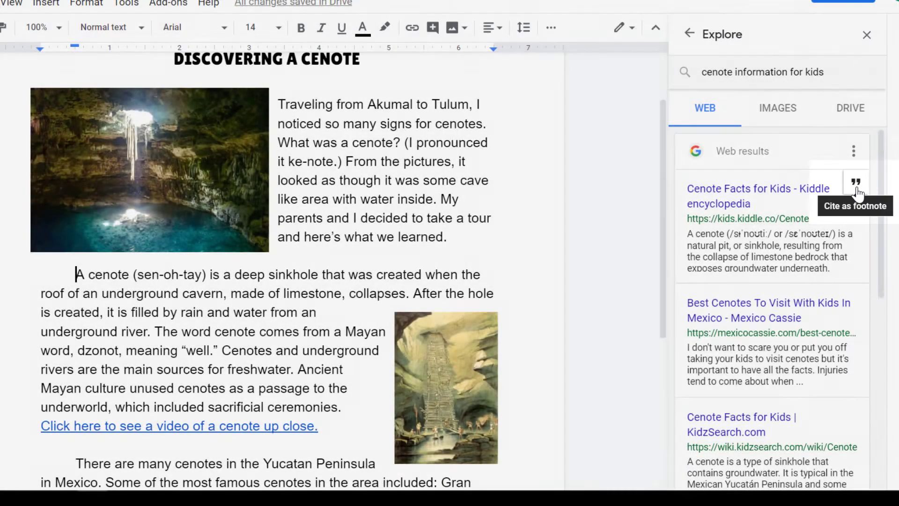
click(856, 188)
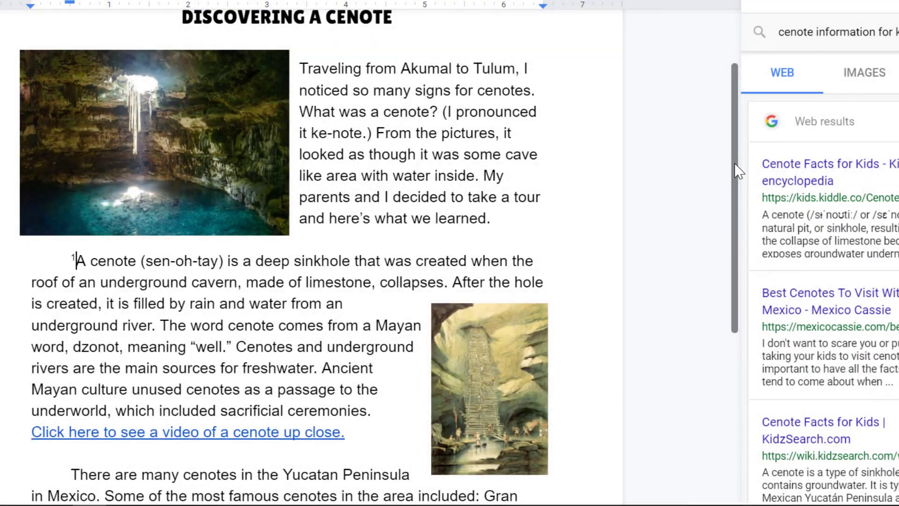
scroll(734, 162, down, 3)
scroll(721, 276, down, 3)
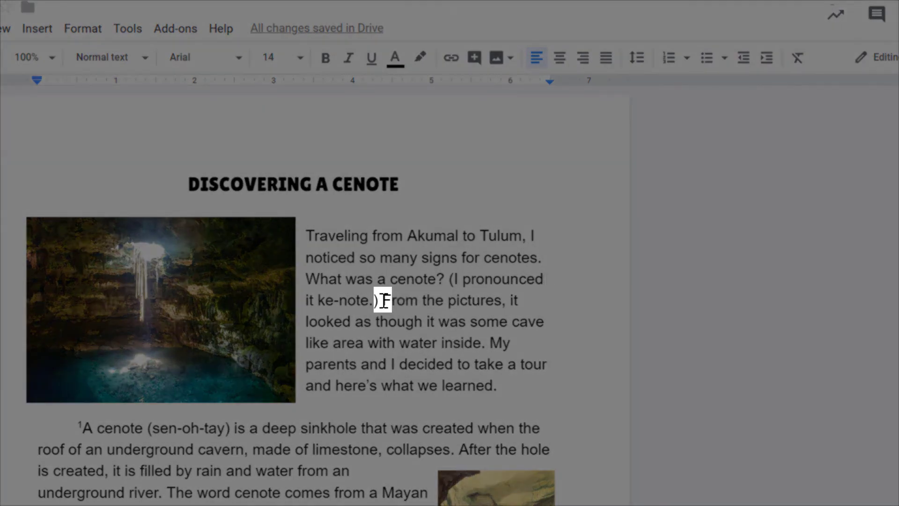
Start a new comment anchored on the word 'From' in the cenote story.
click(382, 300)
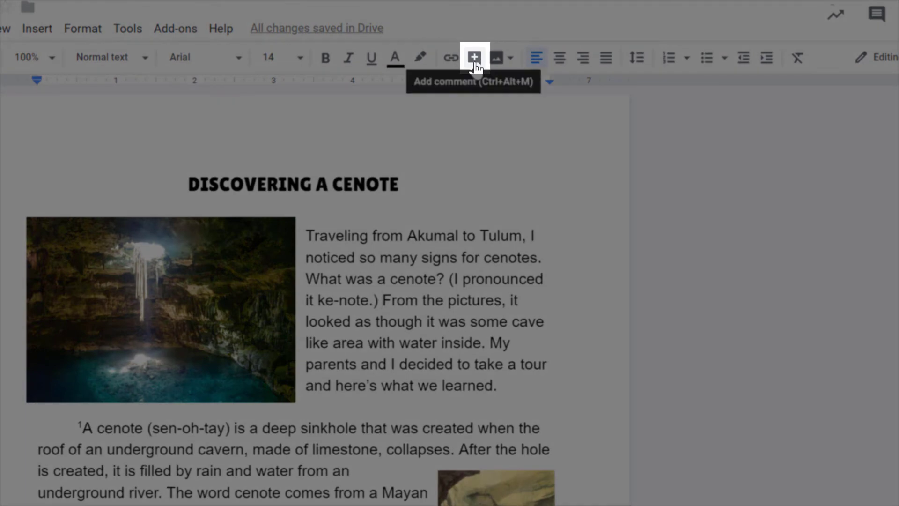
click(474, 59)
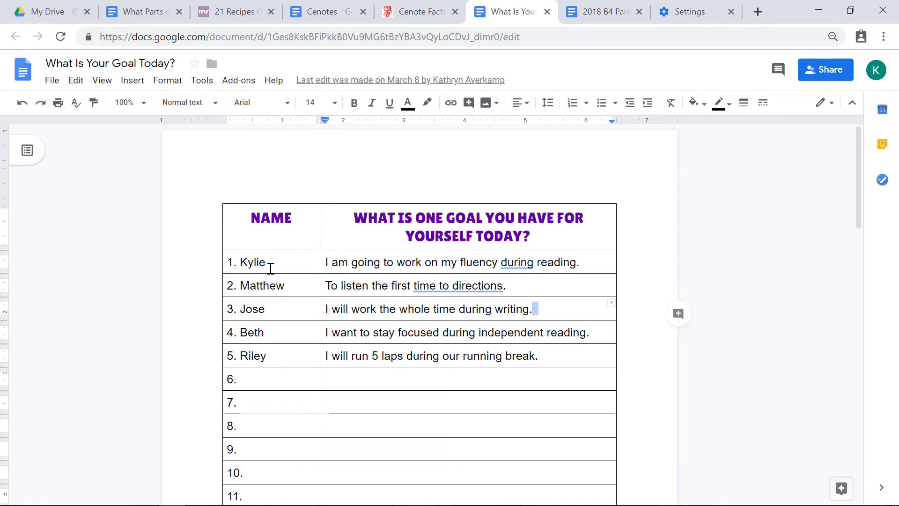
Select the number in row 7's name cell of the goal table, then move into its empty goal cell.
double_click(246, 404)
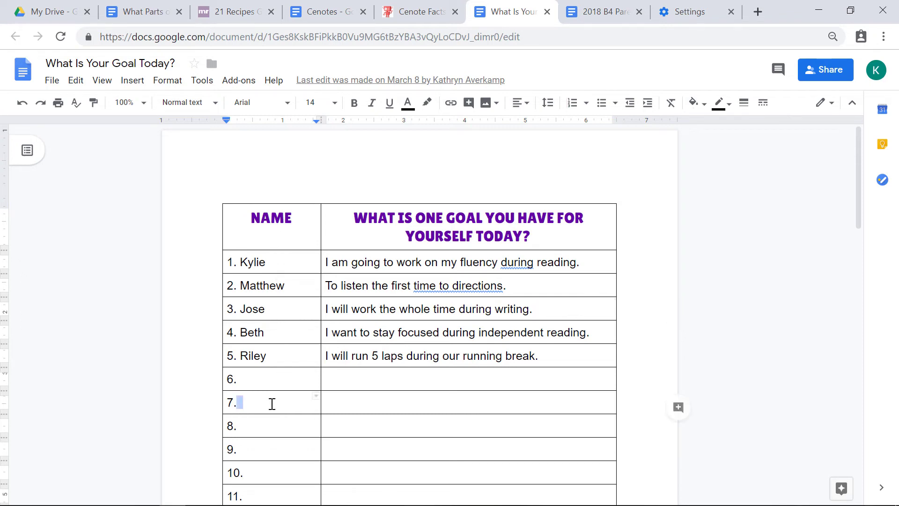
click(373, 405)
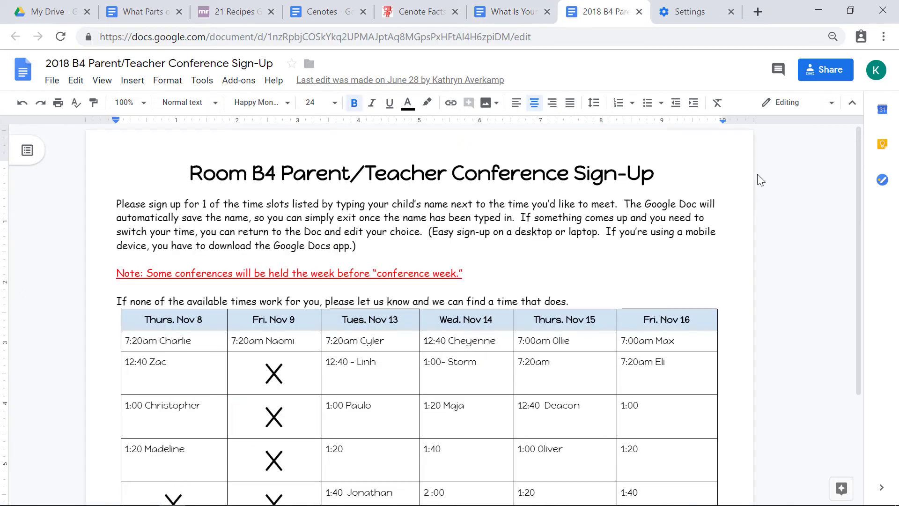
key(ctrl+Tab)
scroll(819, 241, down, 2)
scroll(821, 248, down, 2)
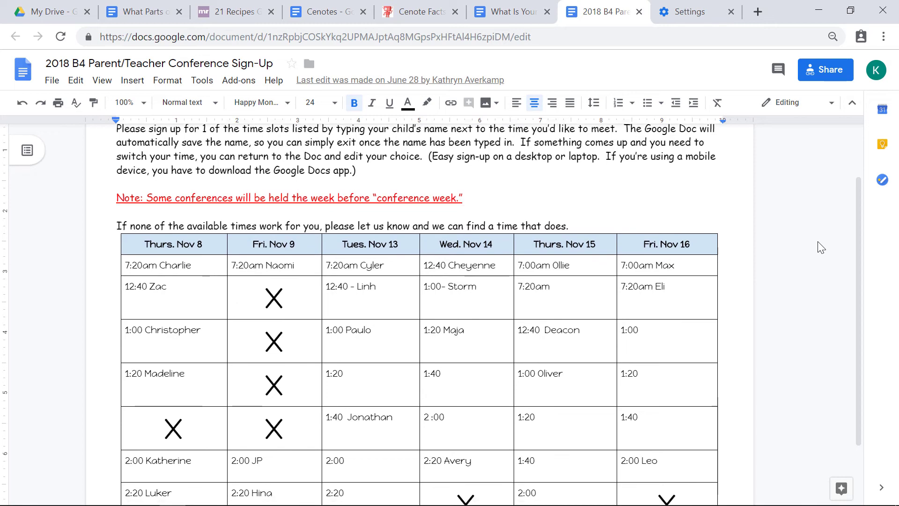